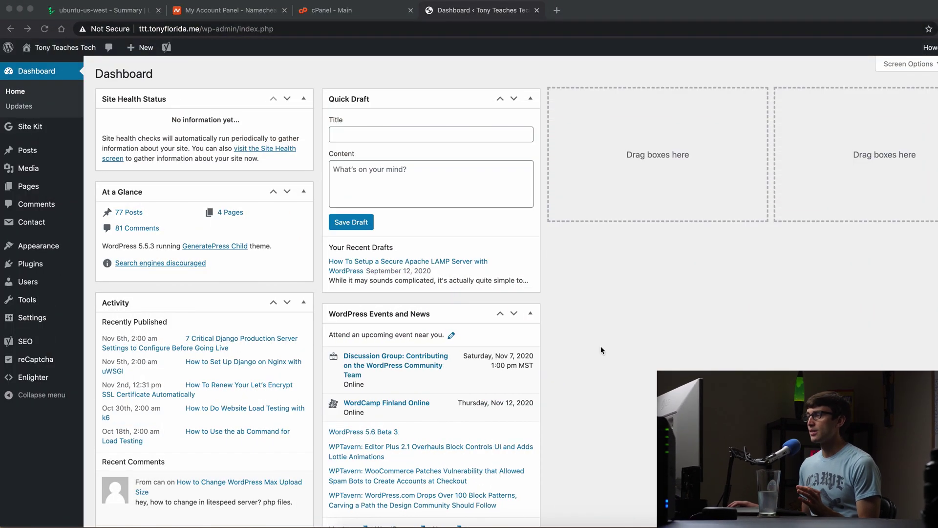
Show the installed plugins with the reCaptcha Pro notice dismissed, and open a terminal.
left_click(640, 340)
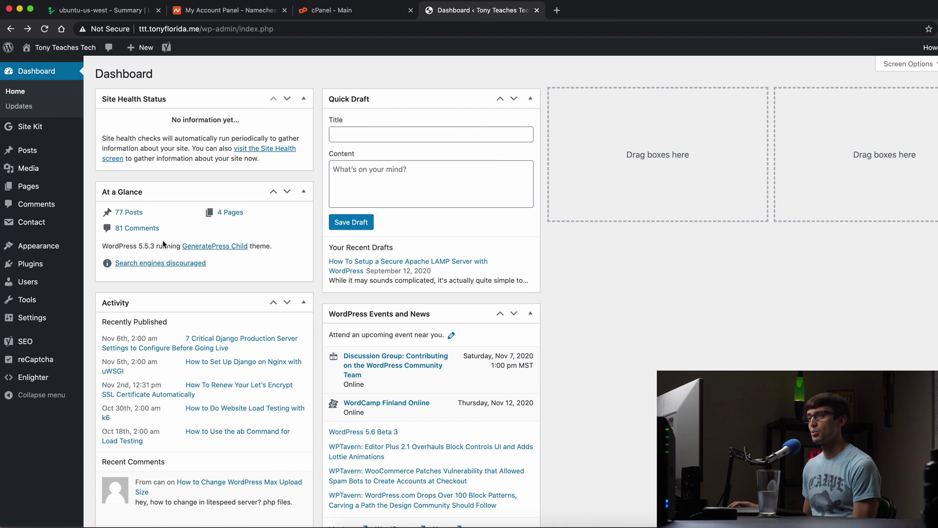
left_click(64, 267)
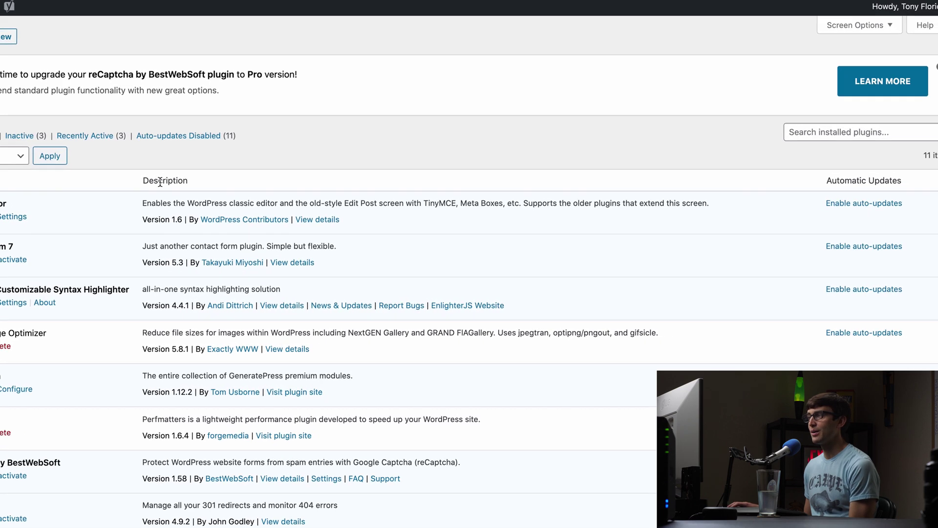
left_click(901, 33)
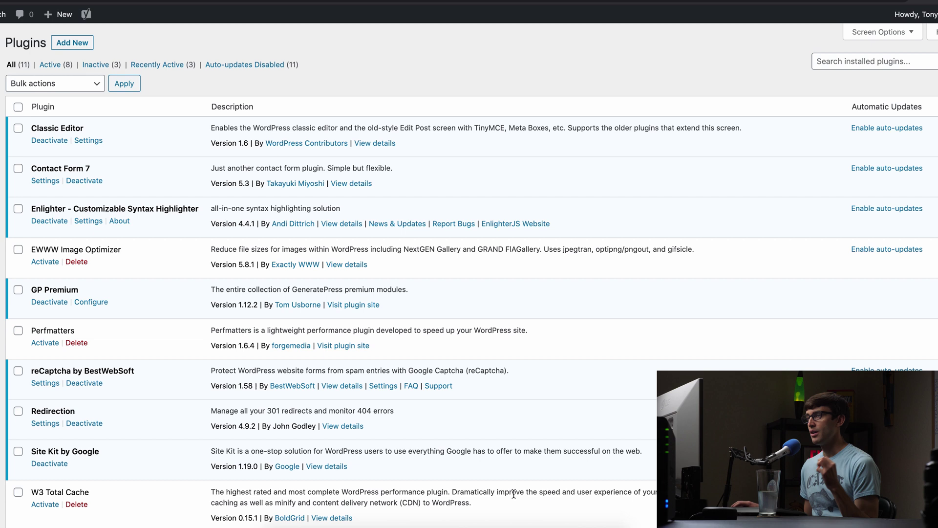
left_click(503, 520)
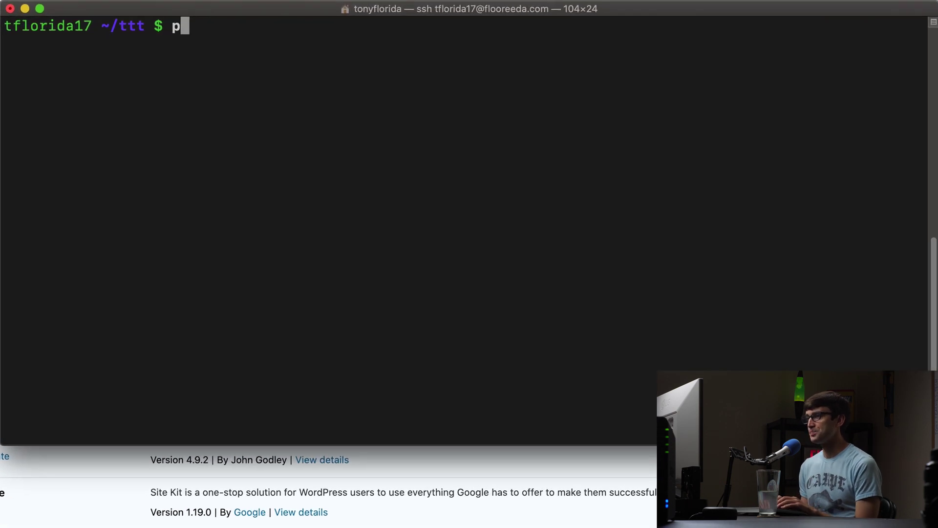
List the site folder and open wp-config.php in vim, correcting the mistyped file name.
type("ls")
key("Return")
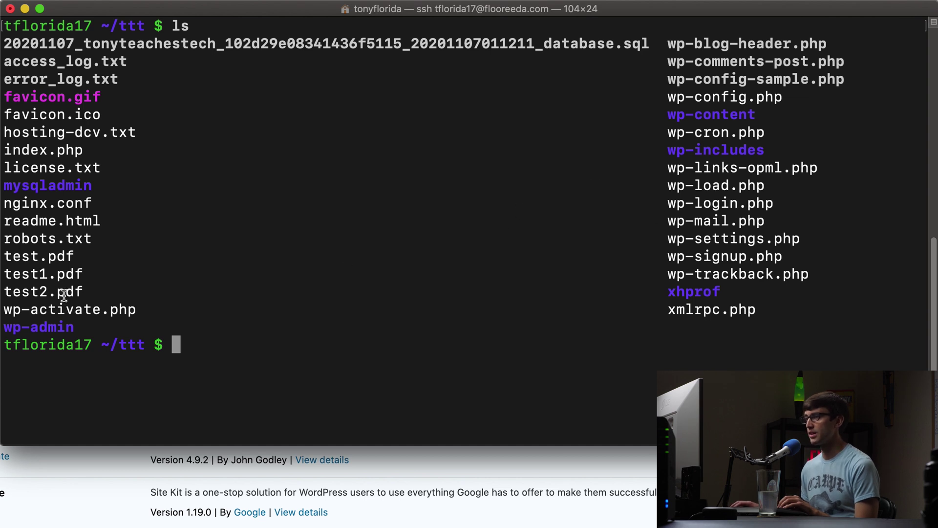
type("vim w")
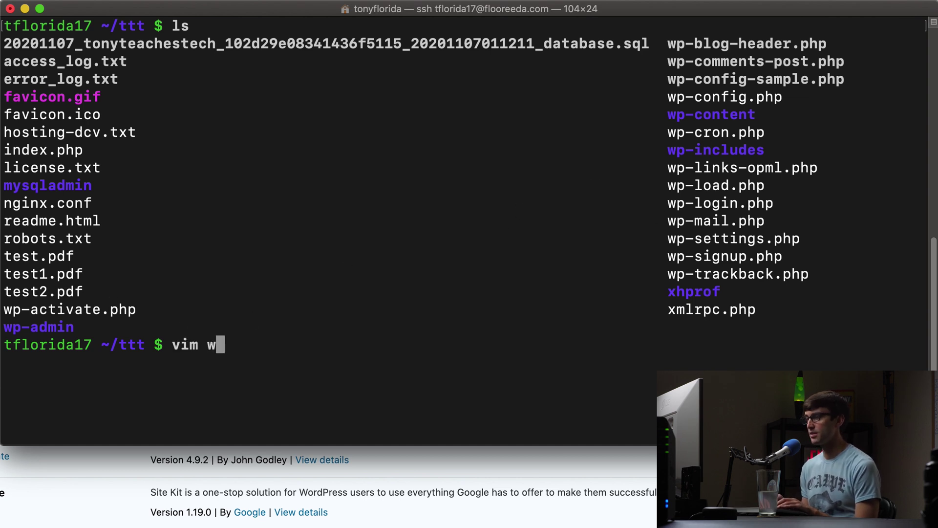
type("p-config.ph")
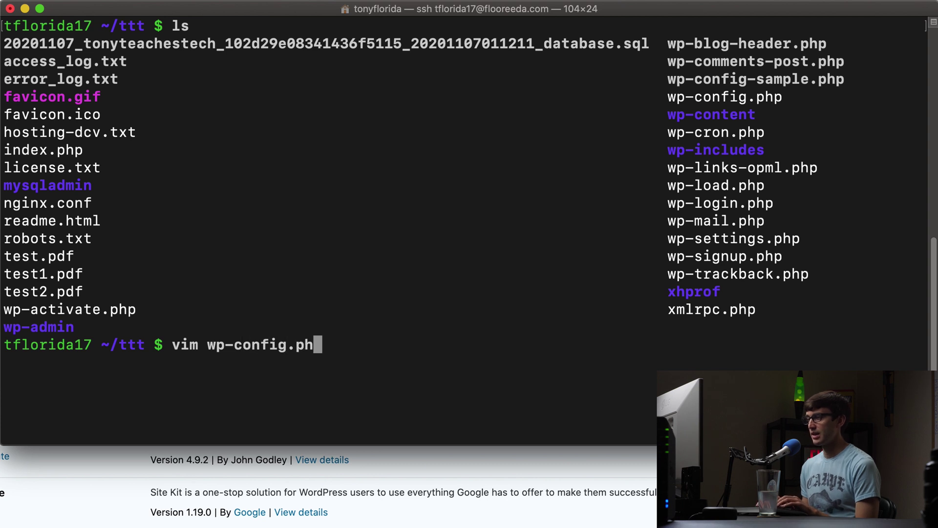
key("Return")
type(":q")
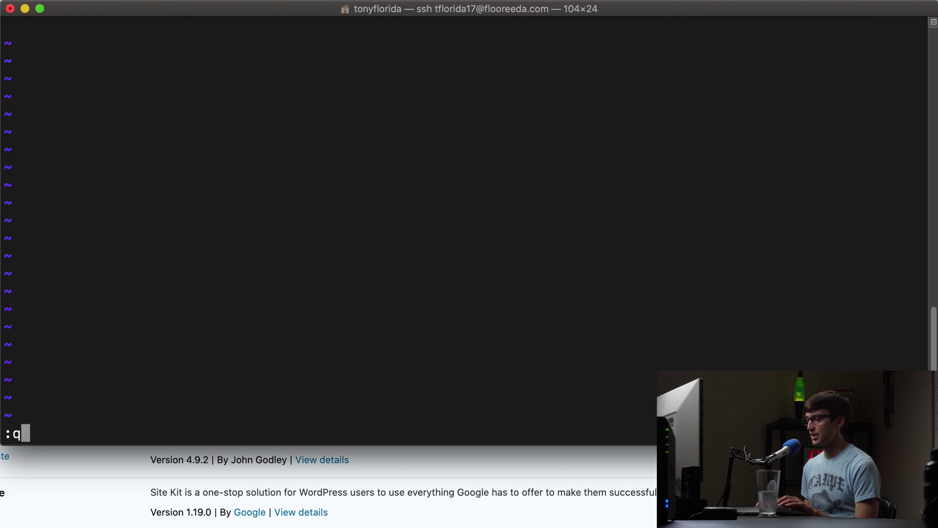
key("Return")
key("Up")
type("p")
key("Return")
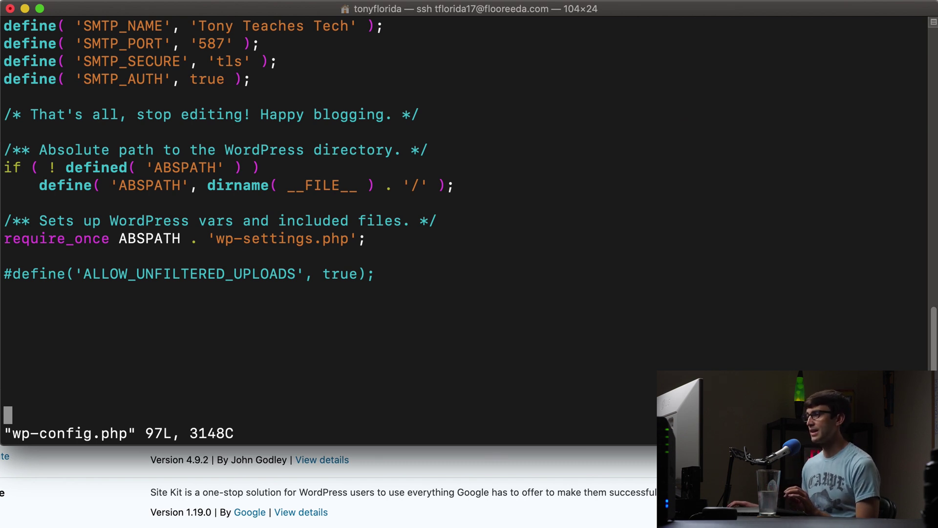
Append define( 'AUTOMATIC_UPDATER_DISABLED', true ); to wp-config.php and save it.
key("super+Tab")
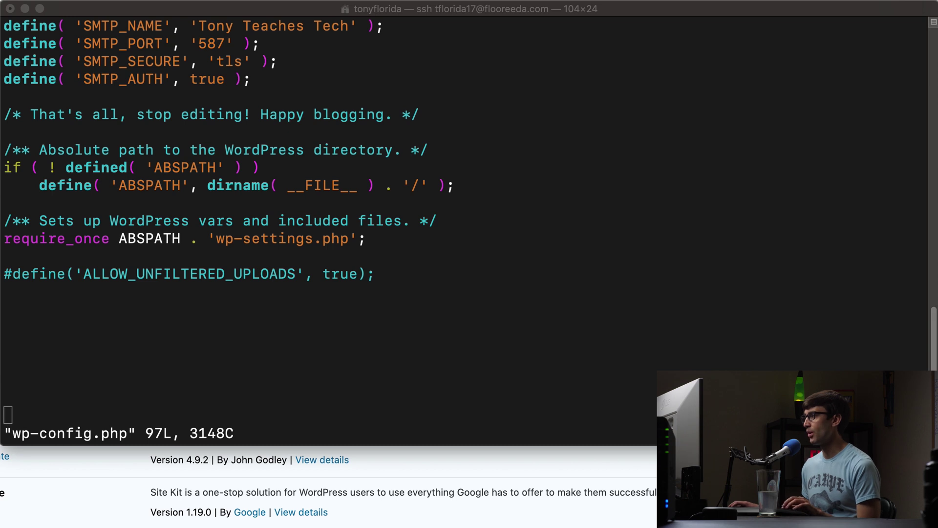
left_click(492, 268)
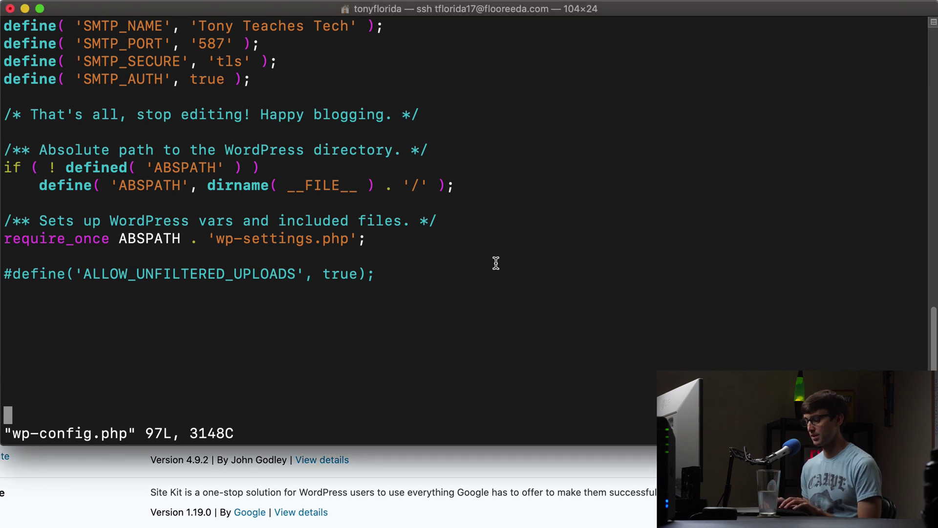
key("i")
type("define( 'AUTOMATIC_UPDATER_DISABLED', true );")
left_click(8, 397)
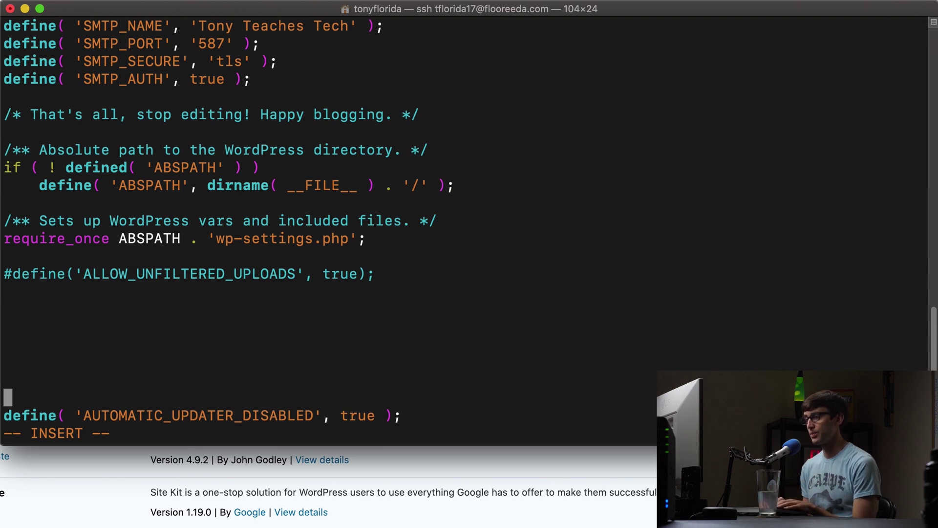
key("Escape")
type(":")
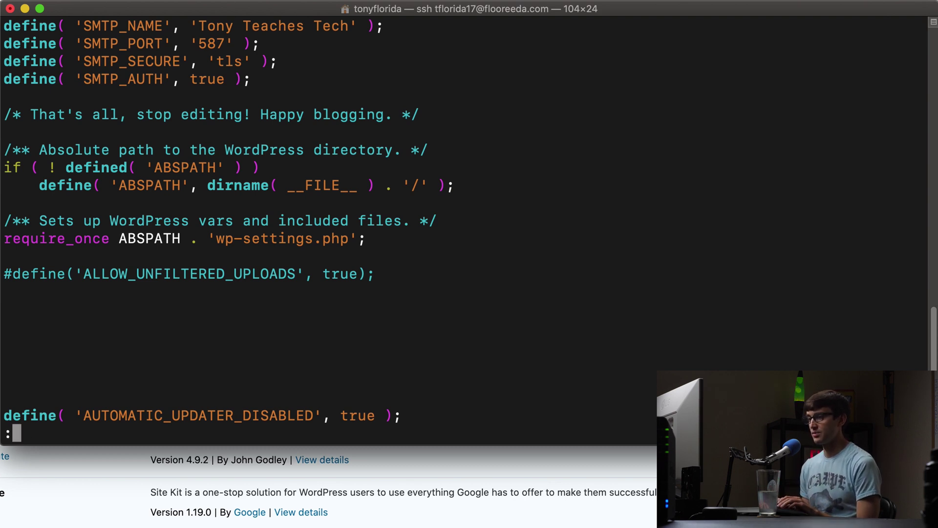
type("wq")
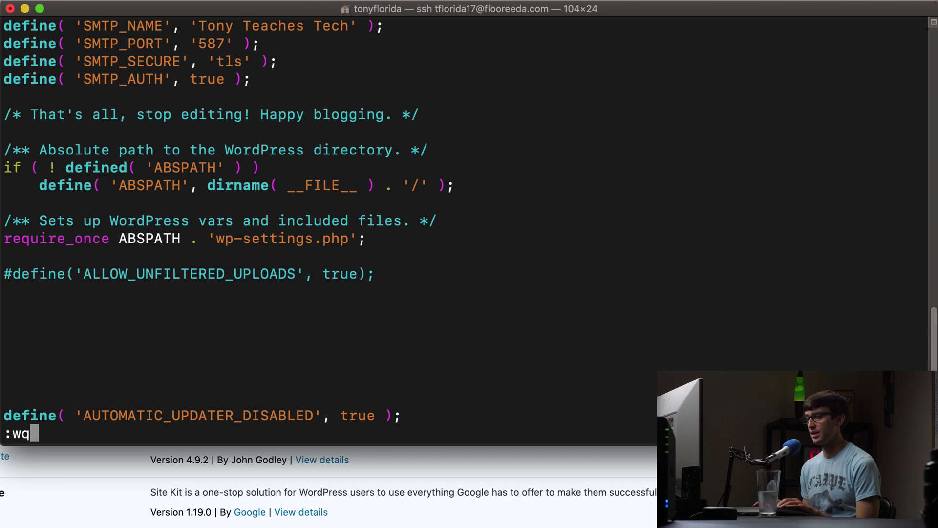
key("BackSpace")
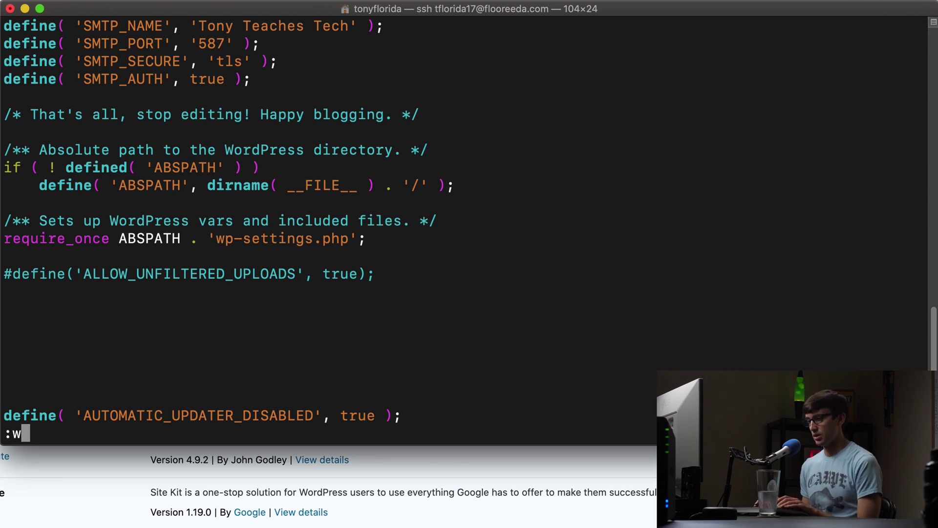
key("Return")
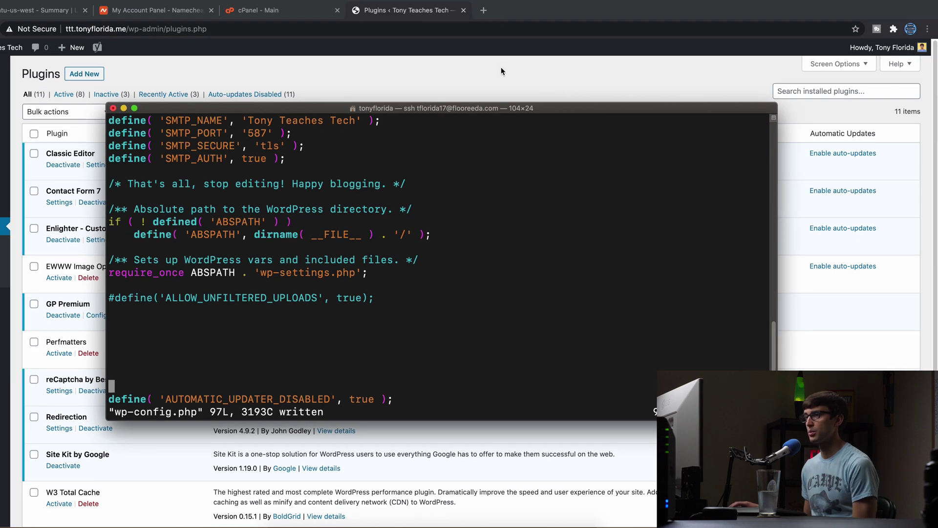
Reload the WordPress Plugins page so the per-plugin auto-update options disappear.
left_click(500, 71)
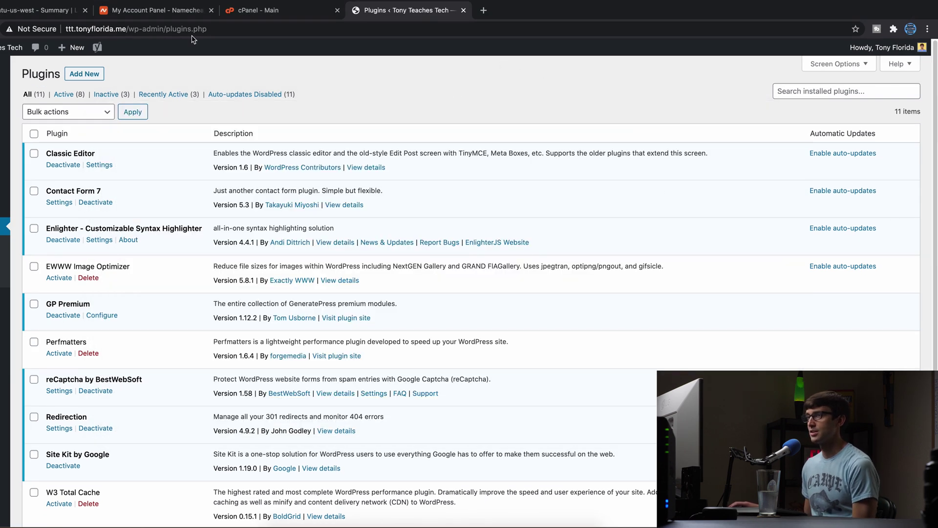
key("super+r")
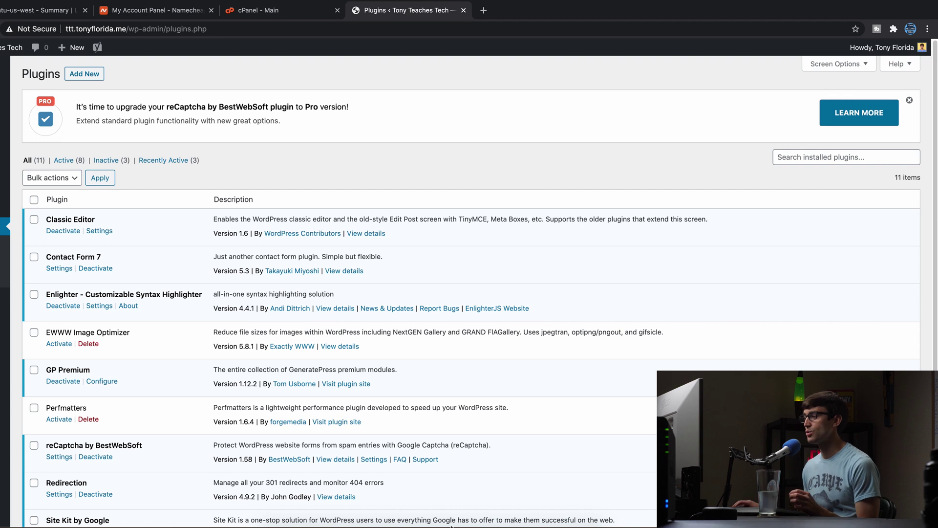
Remove the blank lines and comment out the AUTOMATIC_UPDATER_DISABLED line with #.
mouse_move(483, 525)
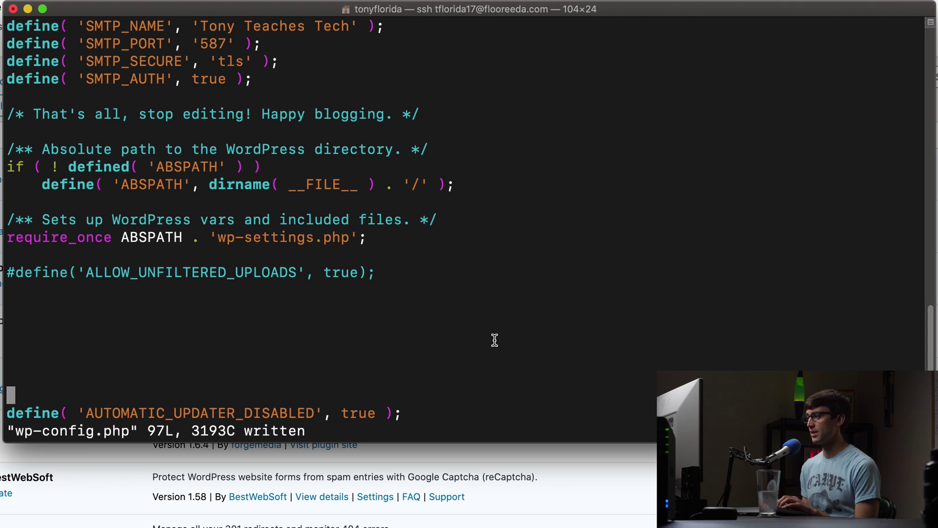
key("i")
key("Down")
key("BackSpace")
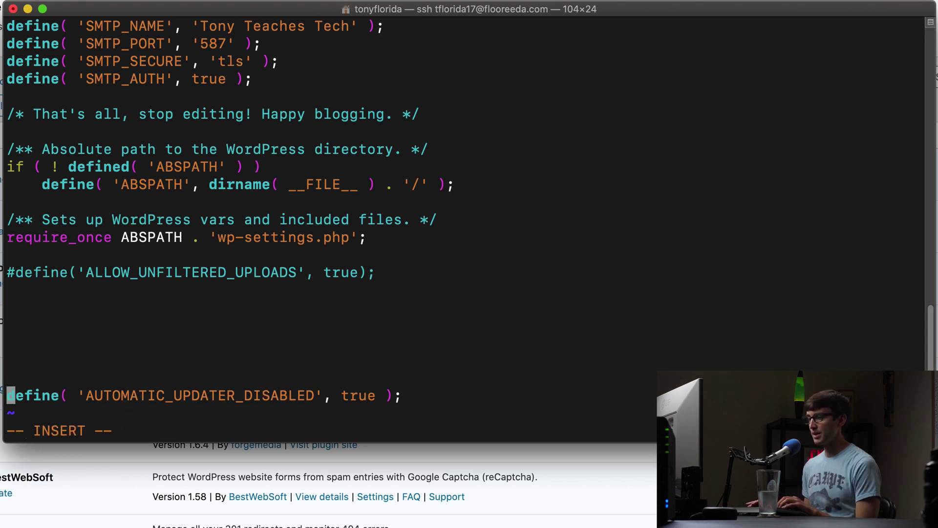
key("BackSpace")
key("BackSpace")
key("BackSpace")
type("#")
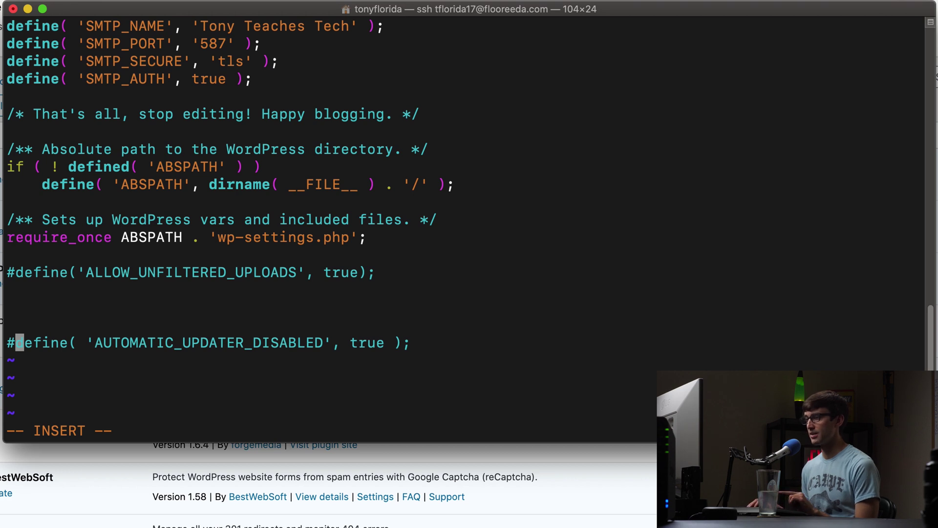
Add define('WP_AUTO_UPDATE_CORE', false); below it and save wp-config.php.
key("End")
key("Return")
type("#")
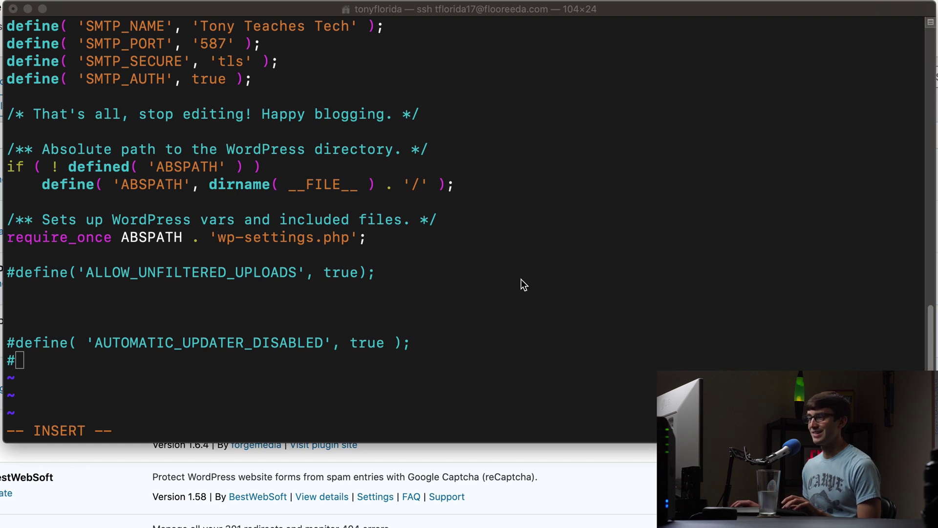
left_click(477, 296)
key("BackSpace")
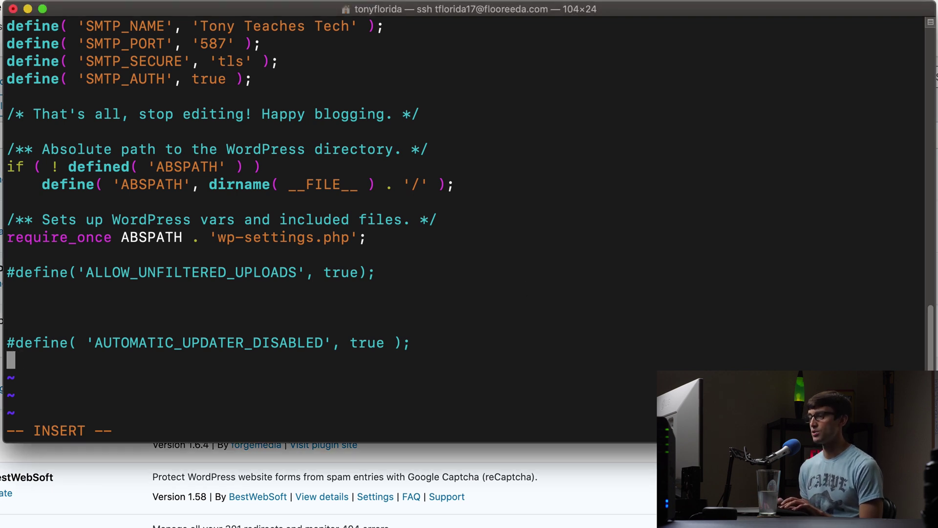
type("define( 'WP_AUTO_UPDATE_CORE', false );")
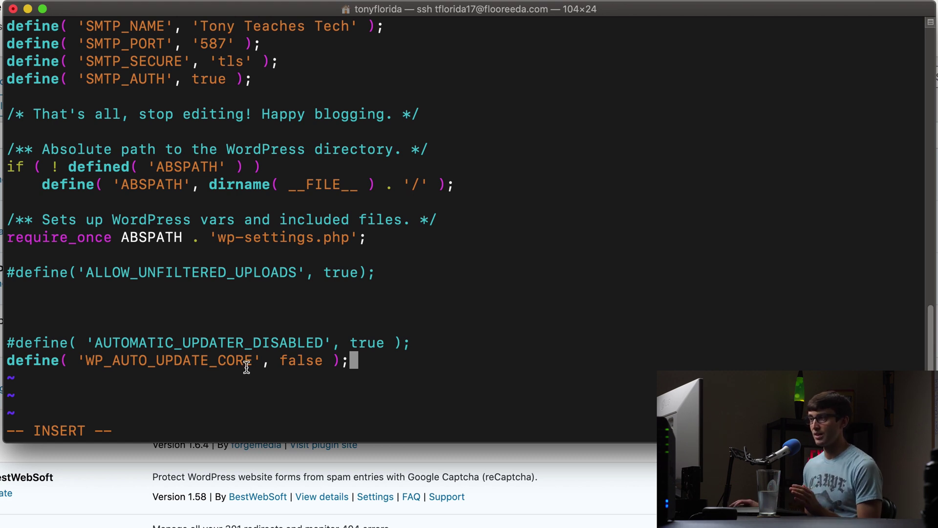
double_click(139, 272)
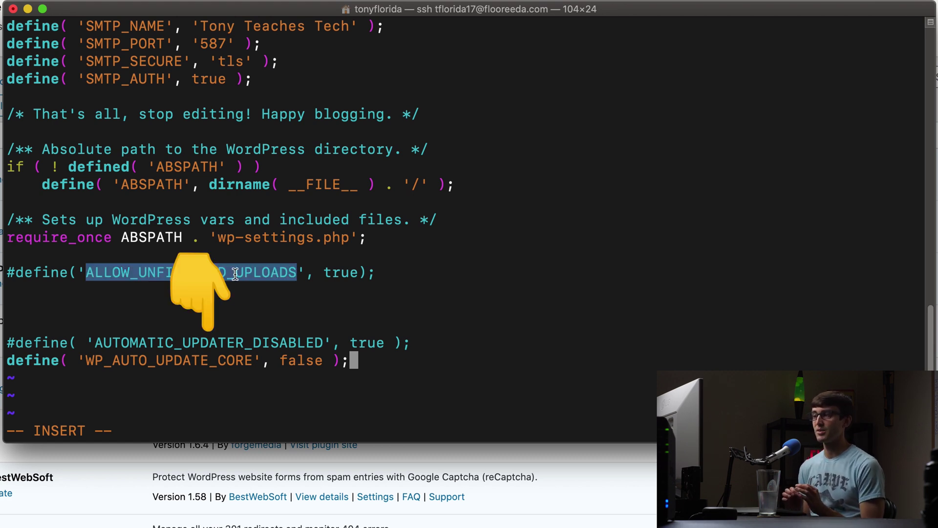
double_click(170, 360)
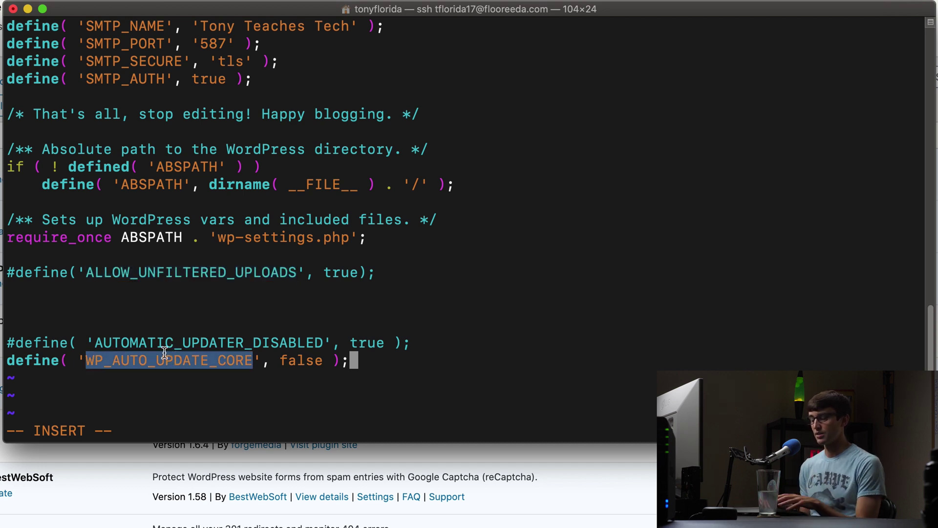
key("Escape")
type(":w")
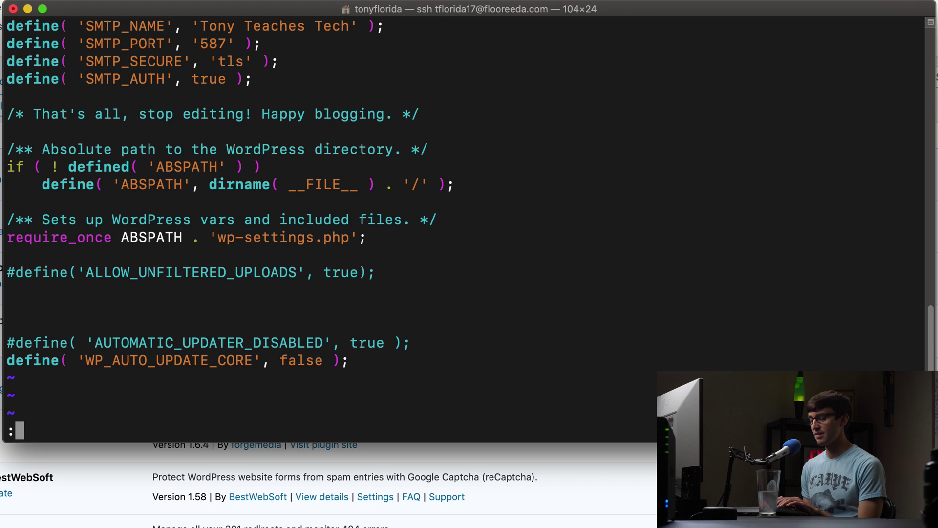
key("Return")
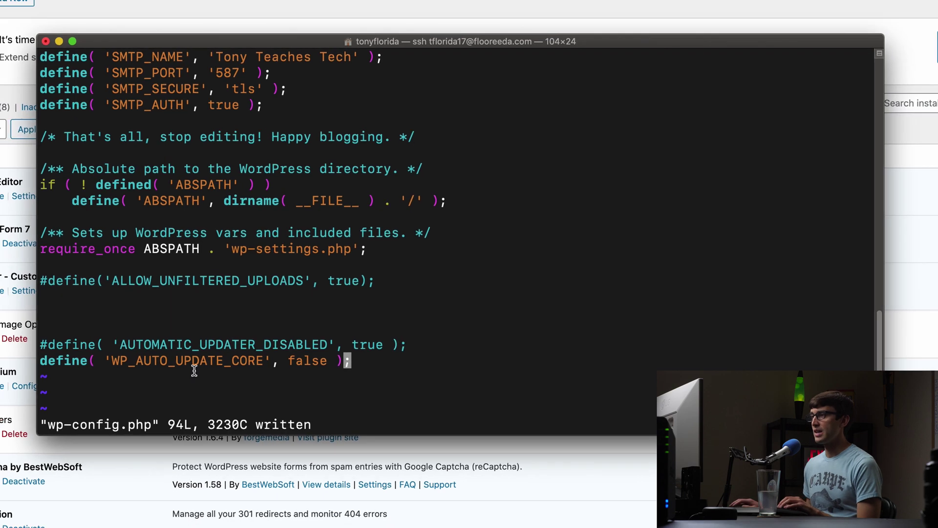
Reload the Plugins page to reveal the Automatic Updates column, then return to vim.
left_click(599, 1)
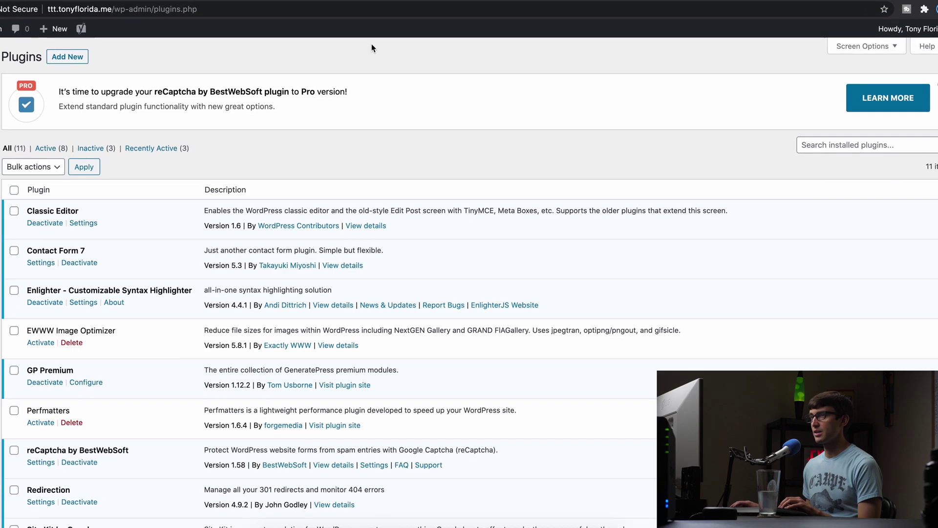
key("super+r")
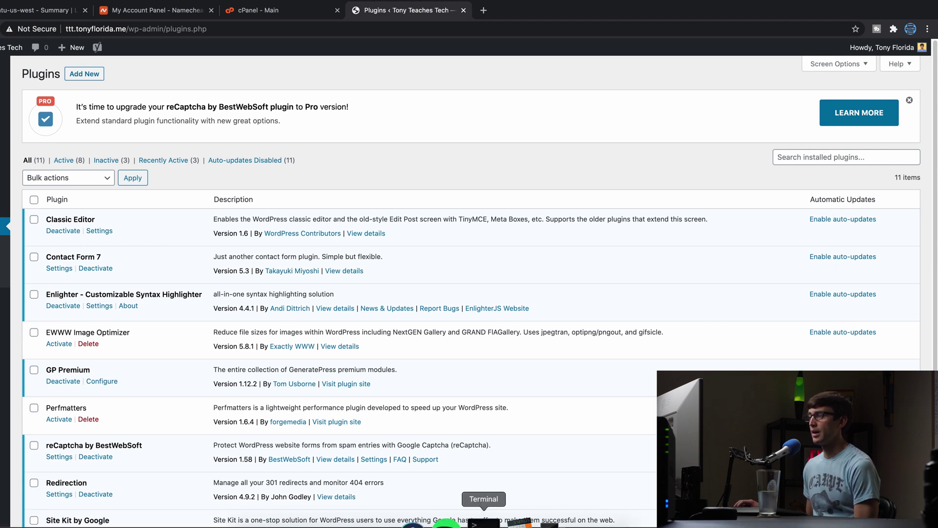
left_click(484, 524)
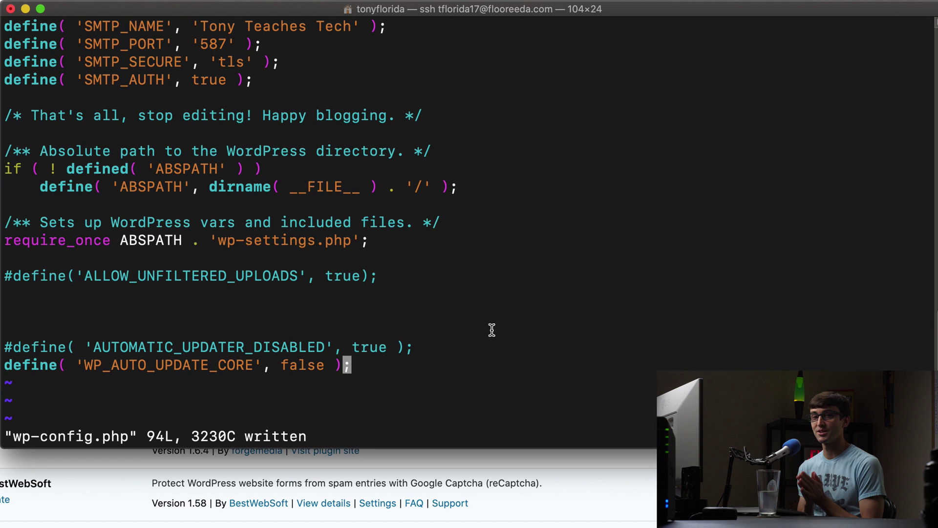
Change WP_AUTO_UPDATE_CORE from false to 'minor', then save and quit vim.
key("Left")
key("Left")
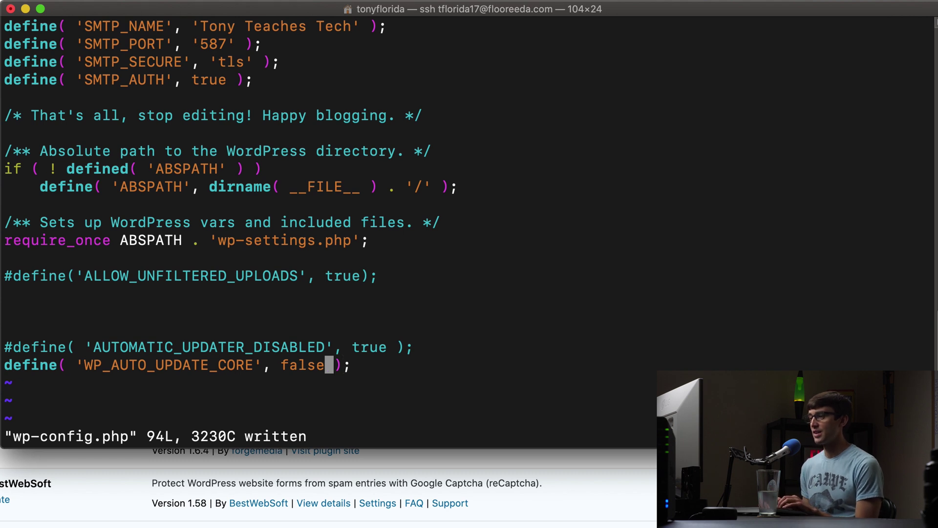
key("i")
key("BackSpace")
key("BackSpace")
key("BackSpace")
key("BackSpace")
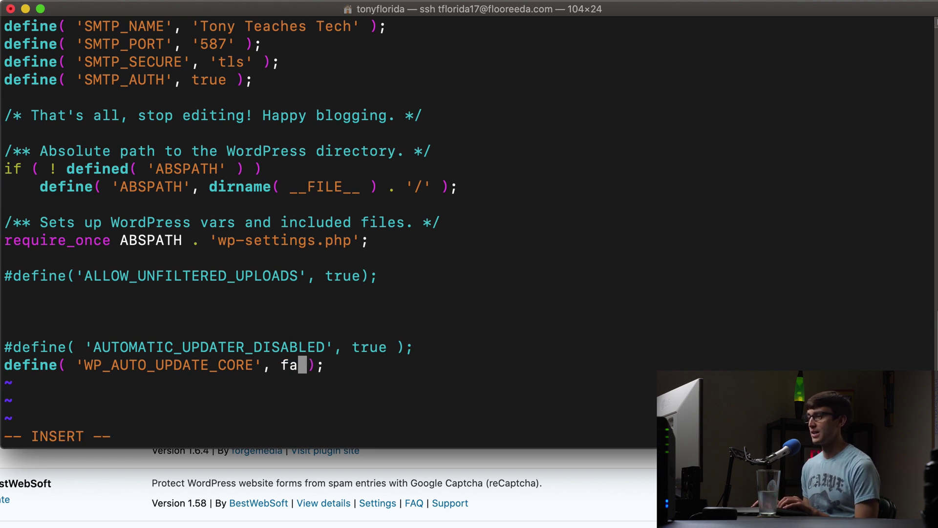
key("BackSpace")
type("'mi")
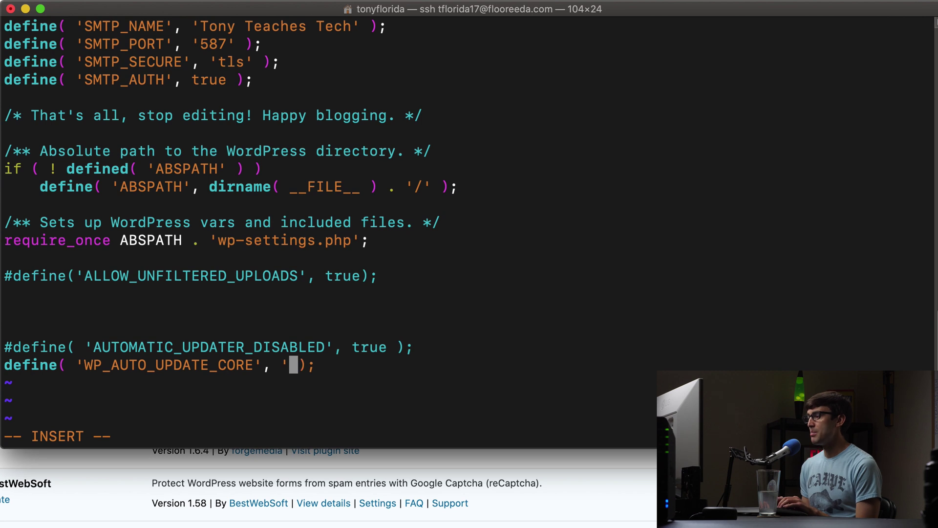
type("nor'")
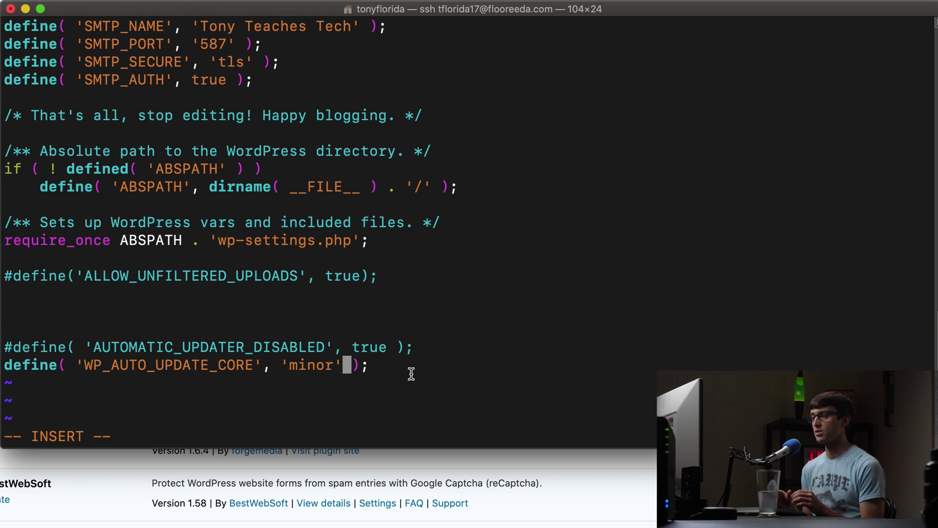
key("Escape")
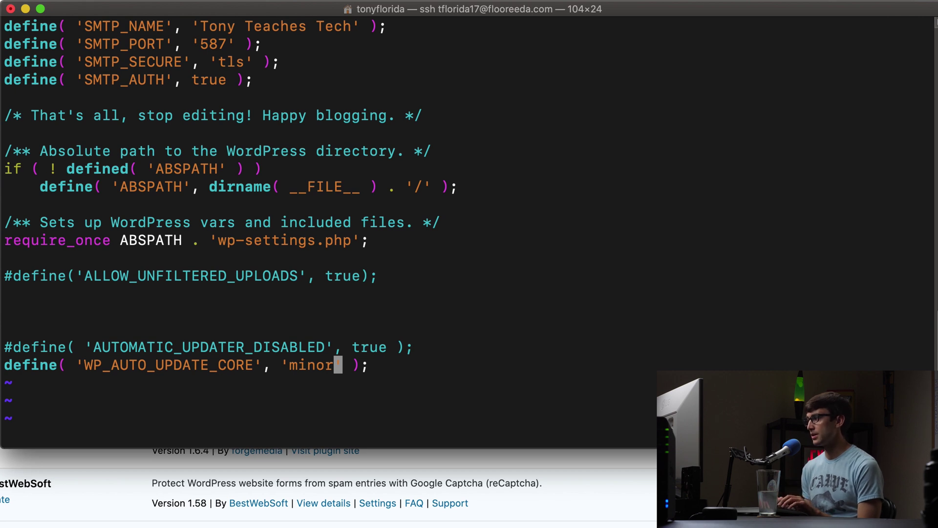
type(":wq")
key("Return")
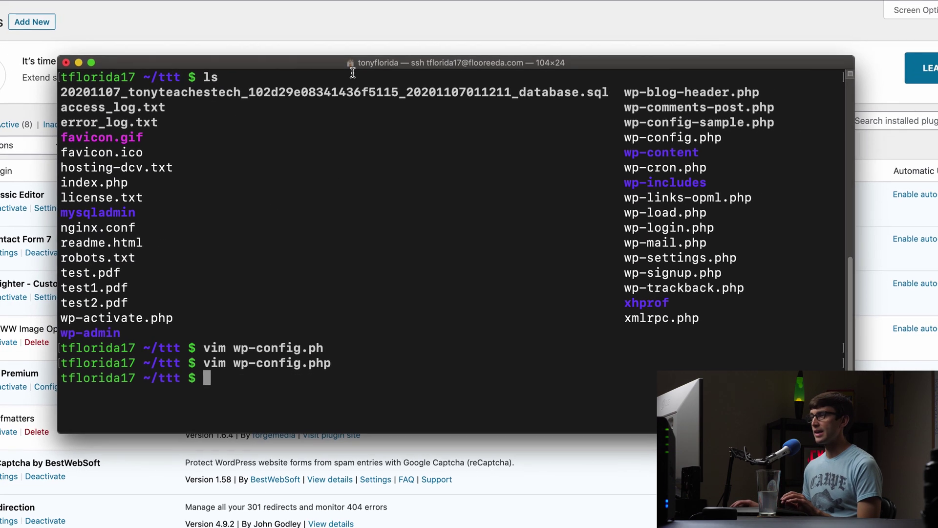
Enable auto-updates for Classic Editor on the Plugins page.
left_click(423, 34)
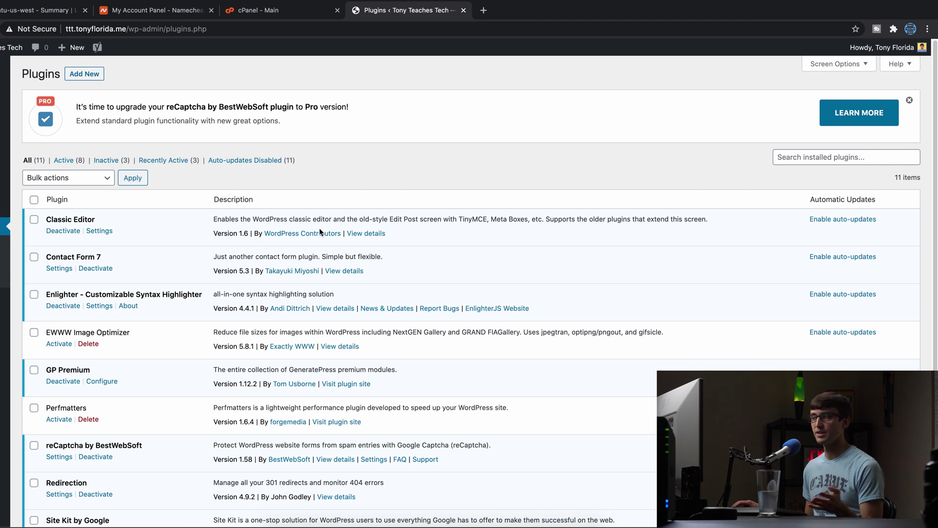
left_click(814, 219)
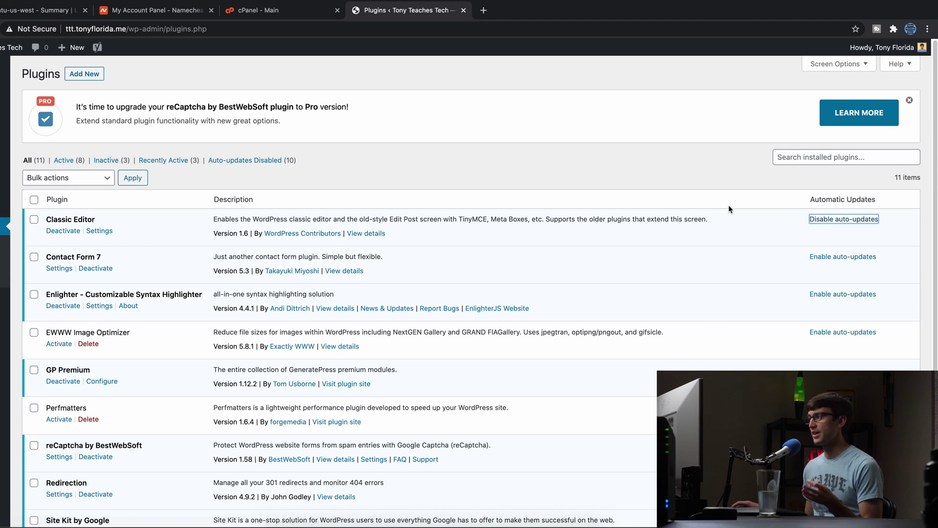